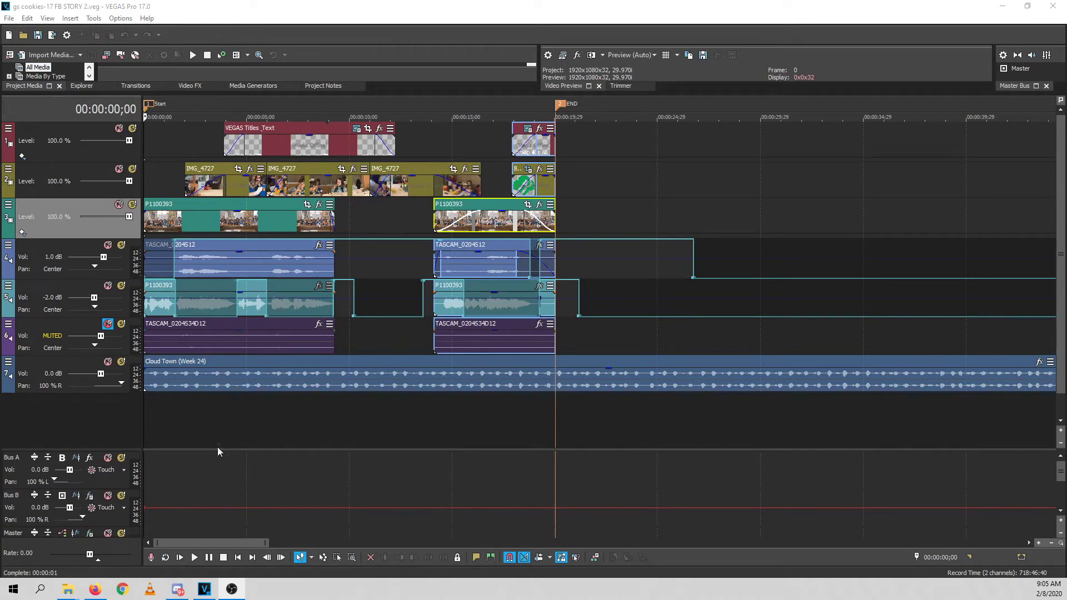
- Enlarge the bus area to reveal the Master bus, then select track 4
left_click_drag(221, 450, 216, 402)
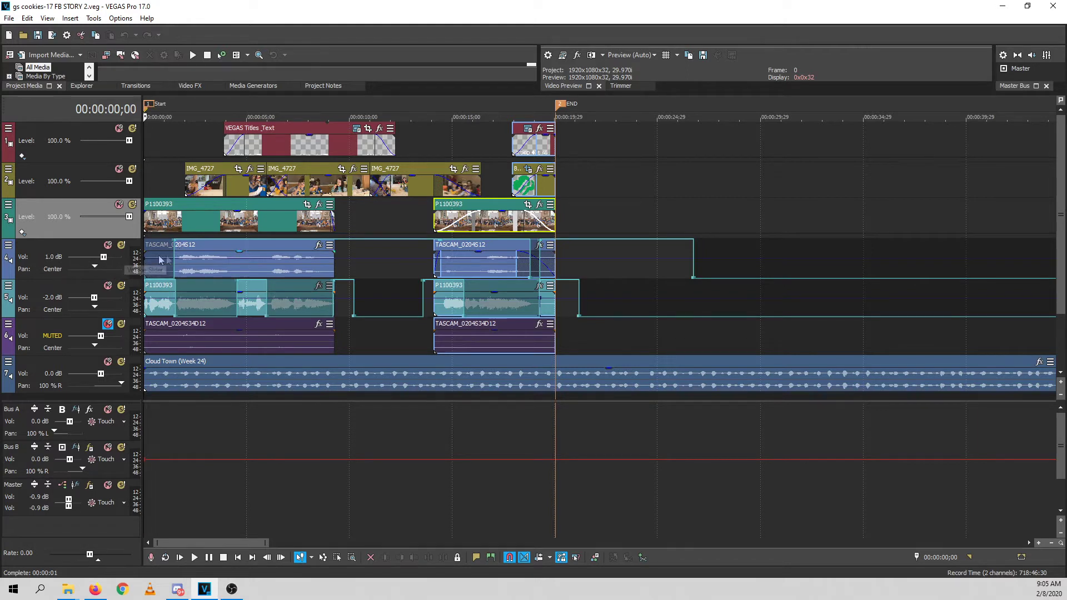
left_click(45, 252)
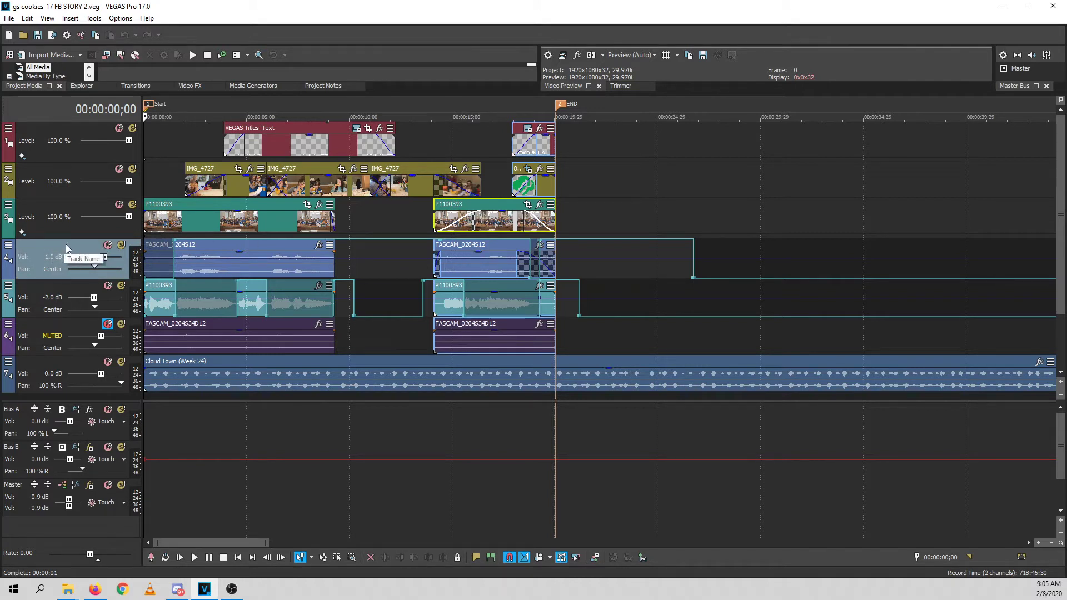
left_click(8, 245)
left_click(33, 241)
- Heighten track 4 and switch its -12.0 dB Bus A send to post-volume
left_click_drag(101, 279, 100, 308)
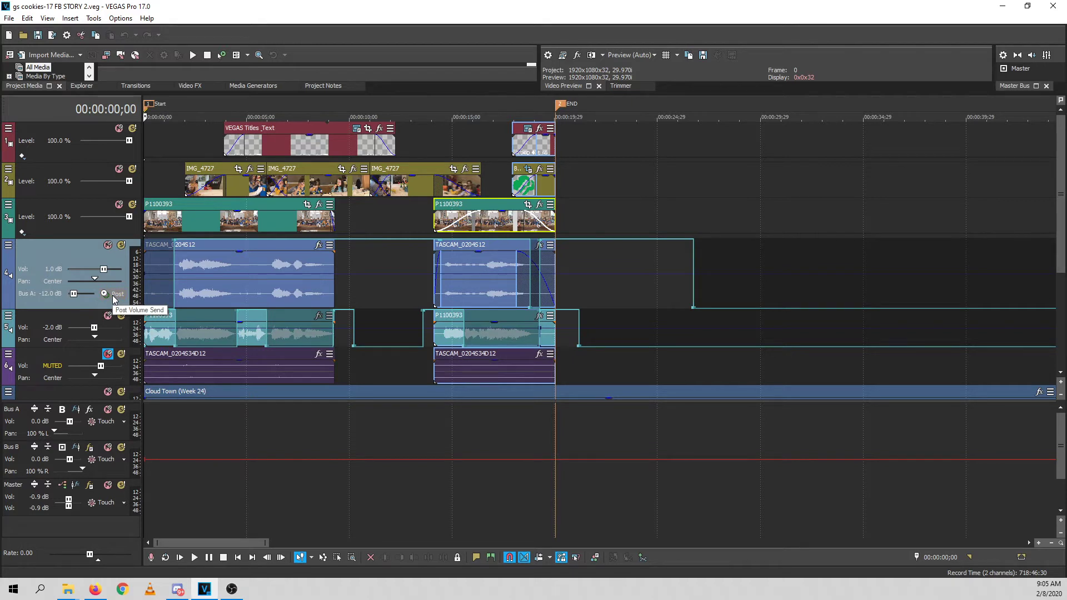
left_click(113, 295)
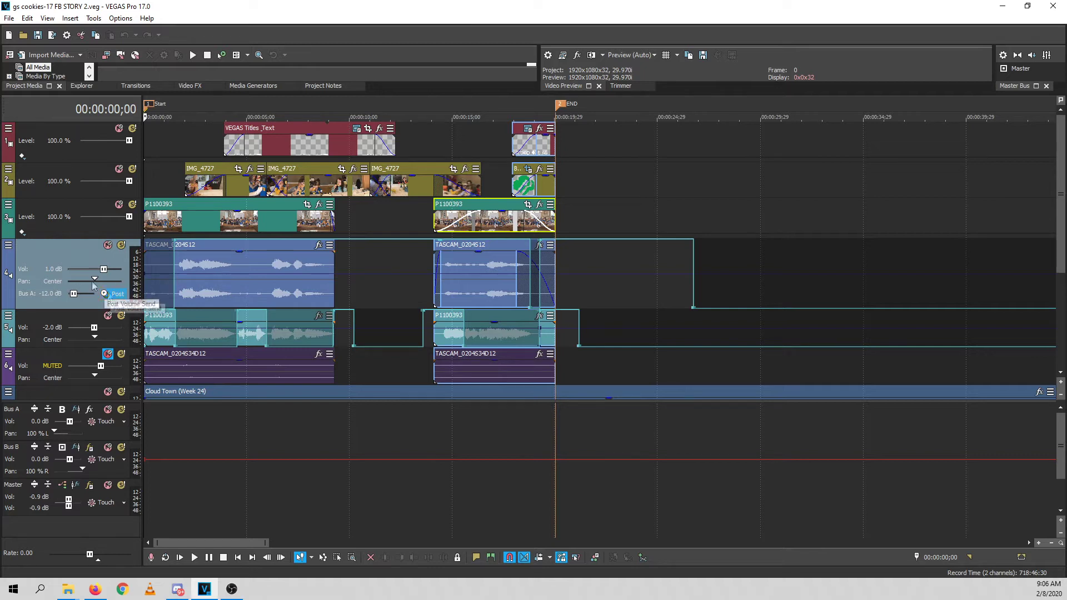
left_click(8, 245)
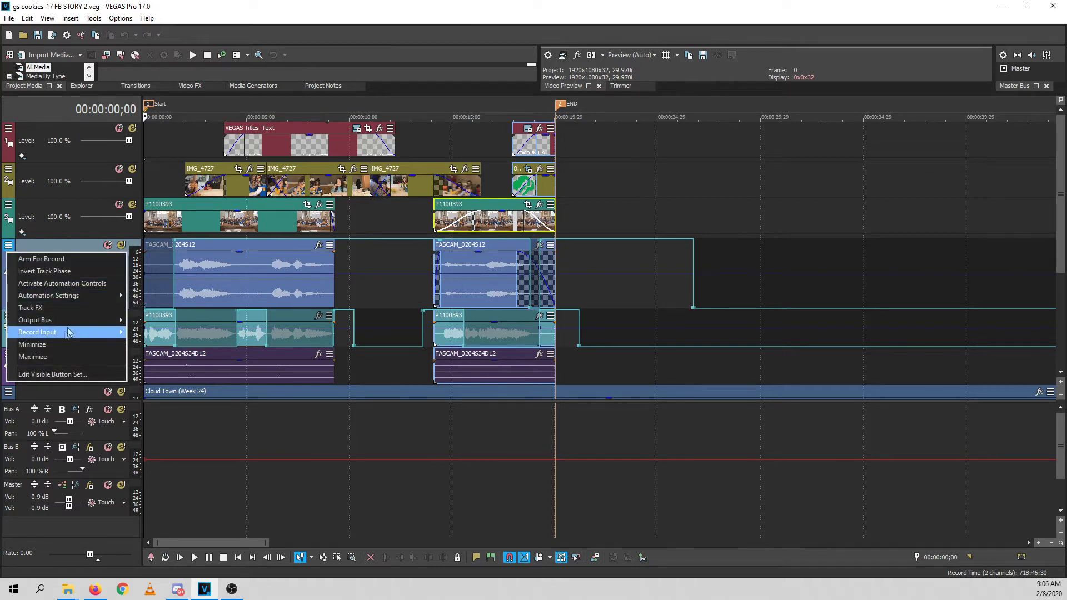
mouse_move(71, 323)
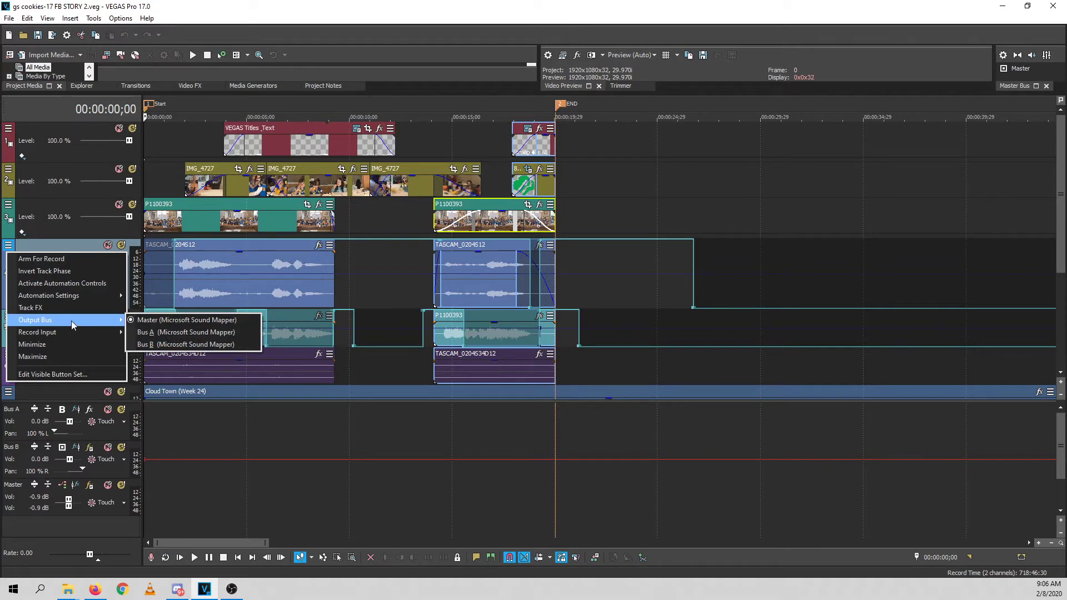
left_click(9, 249)
left_click(32, 324)
left_click(43, 251)
left_click(31, 316)
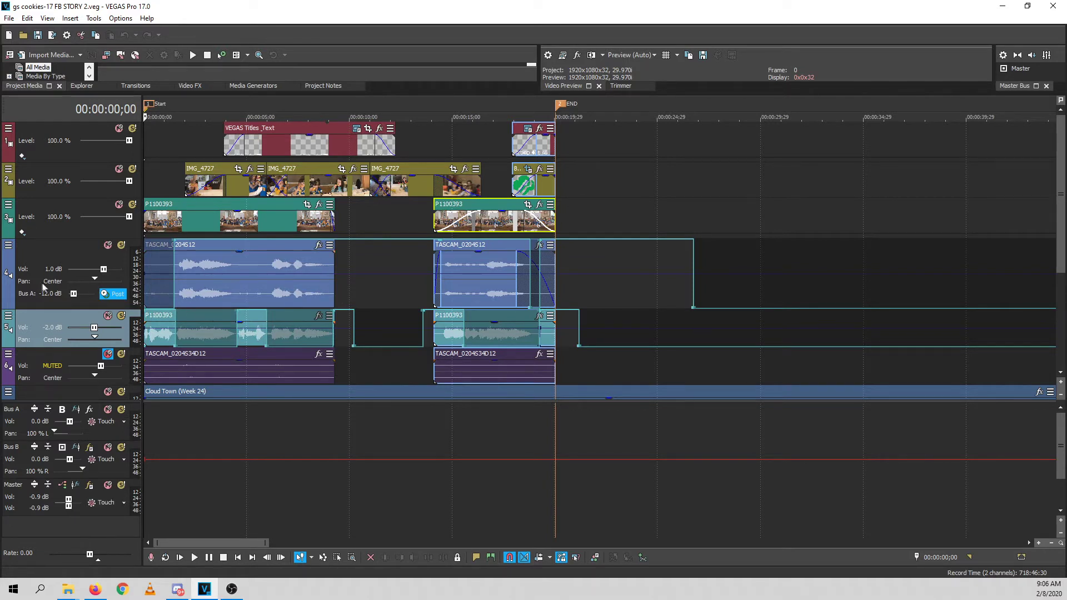
right_click(7, 321)
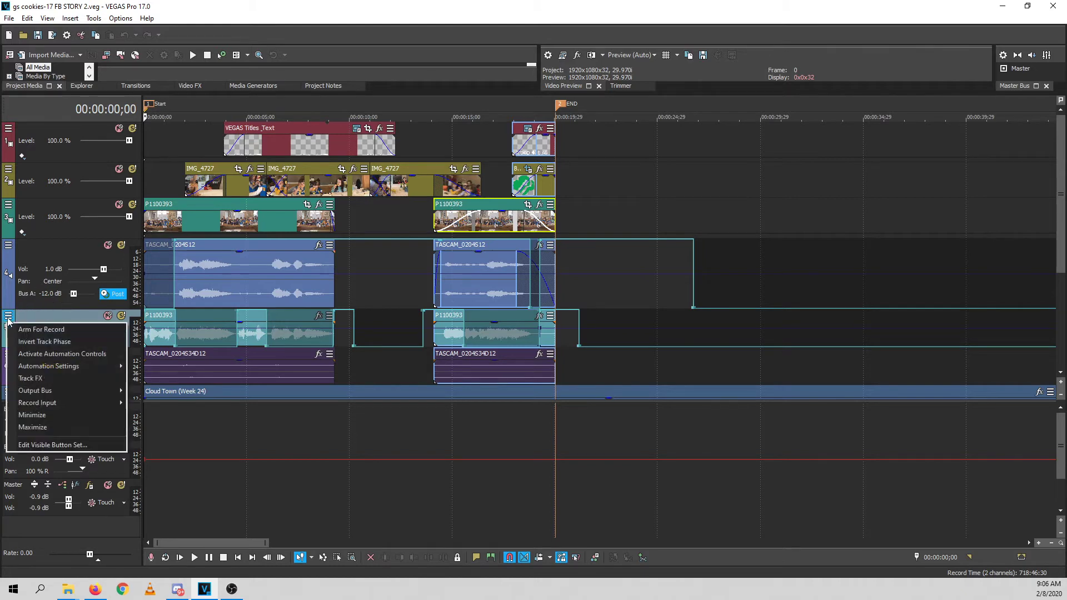
left_click(51, 381)
left_click(382, 218)
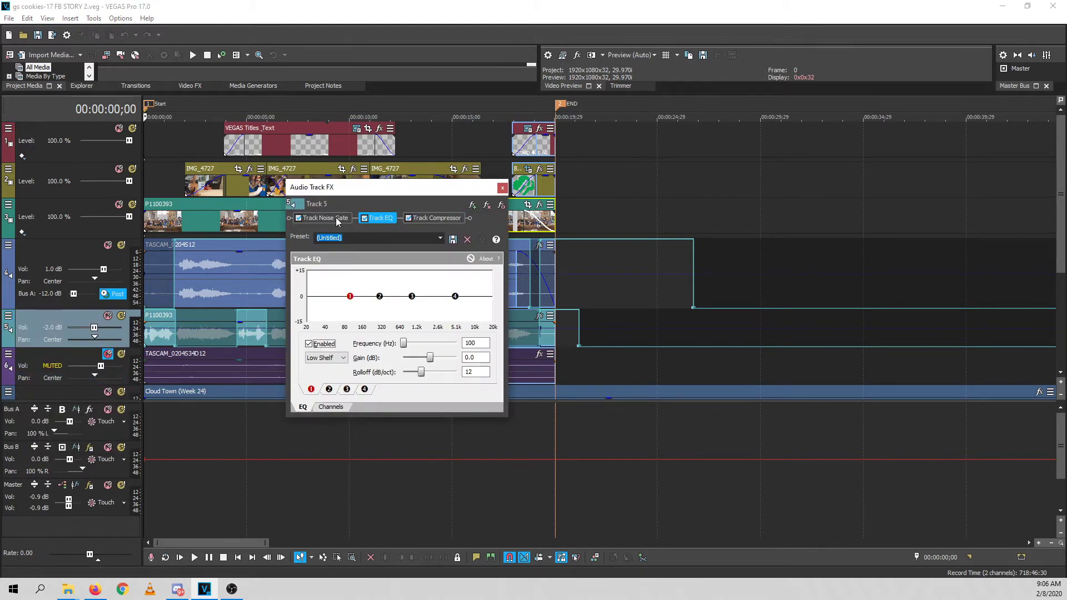
left_click(346, 219)
left_click(436, 218)
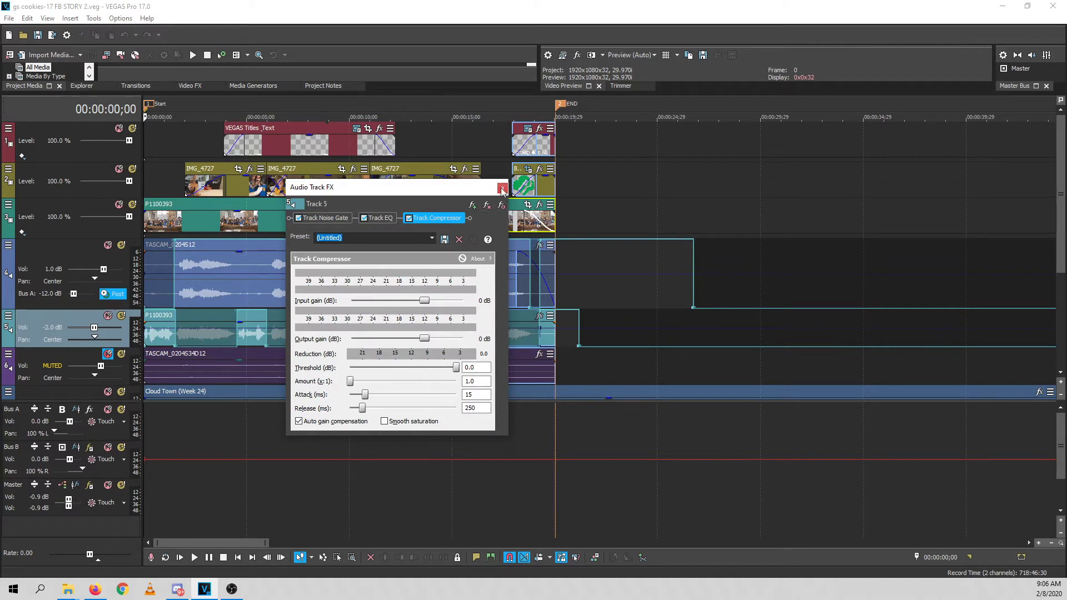
key("Escape")
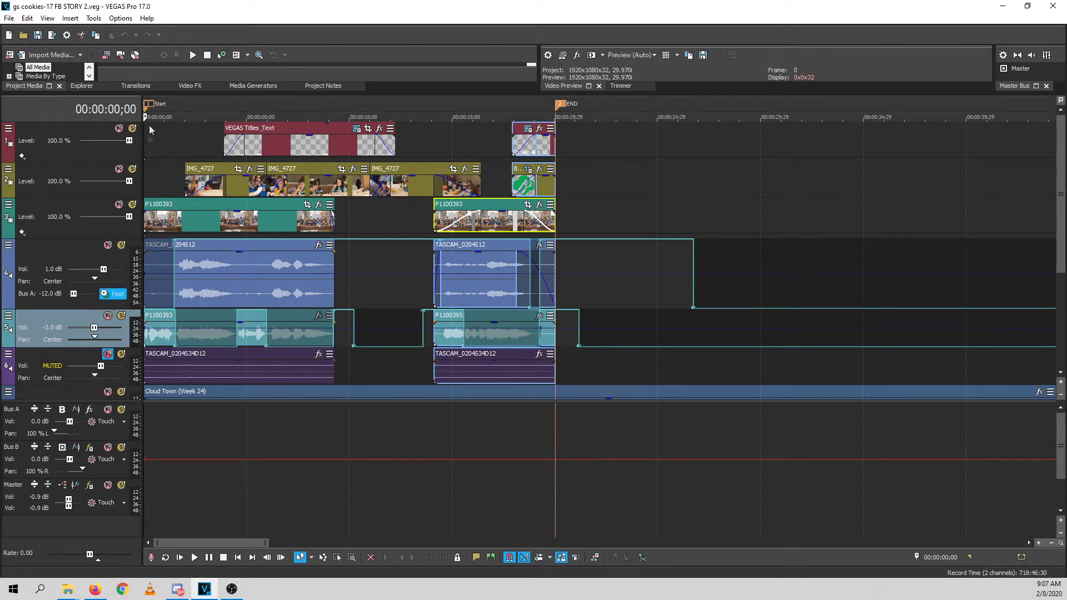
left_click(59, 249)
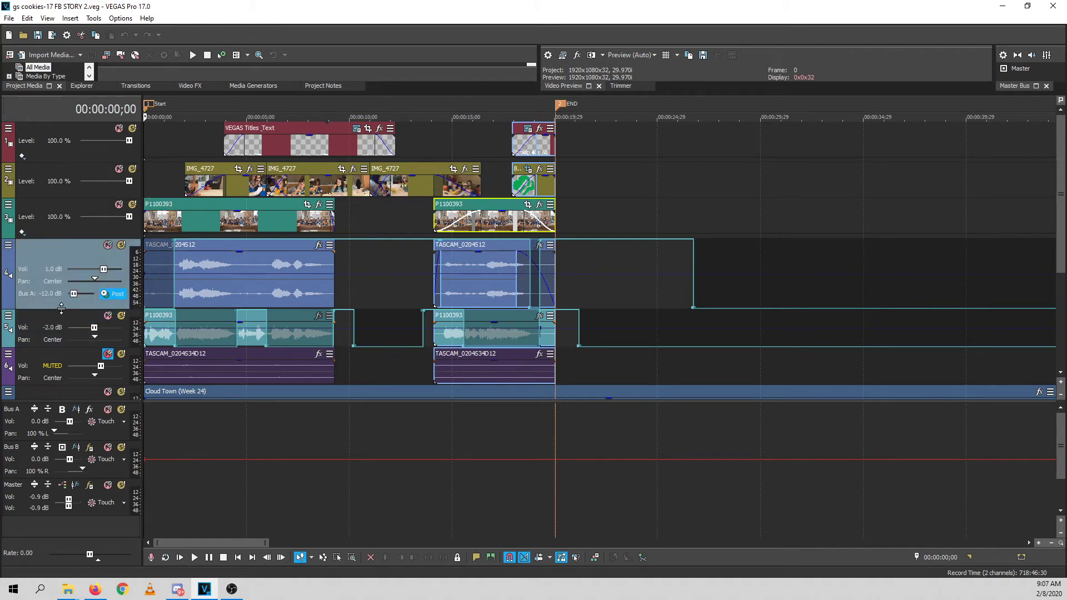
- Shrink track 4 to show Cloud Town, check Bus A's 100% left pan, select Bus B
left_click_drag(62, 308, 69, 277)
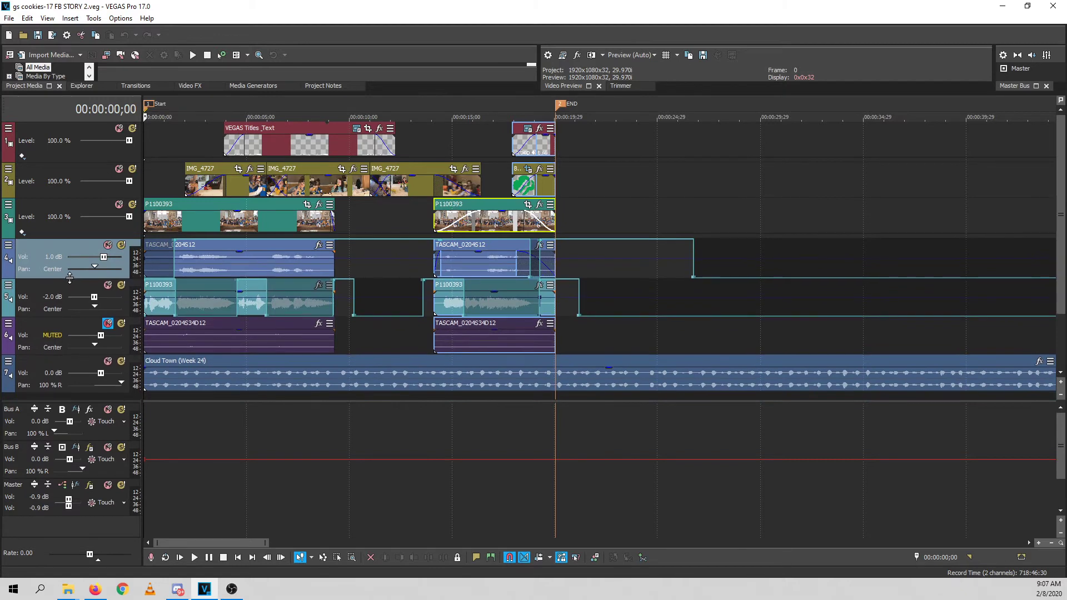
left_click(17, 424)
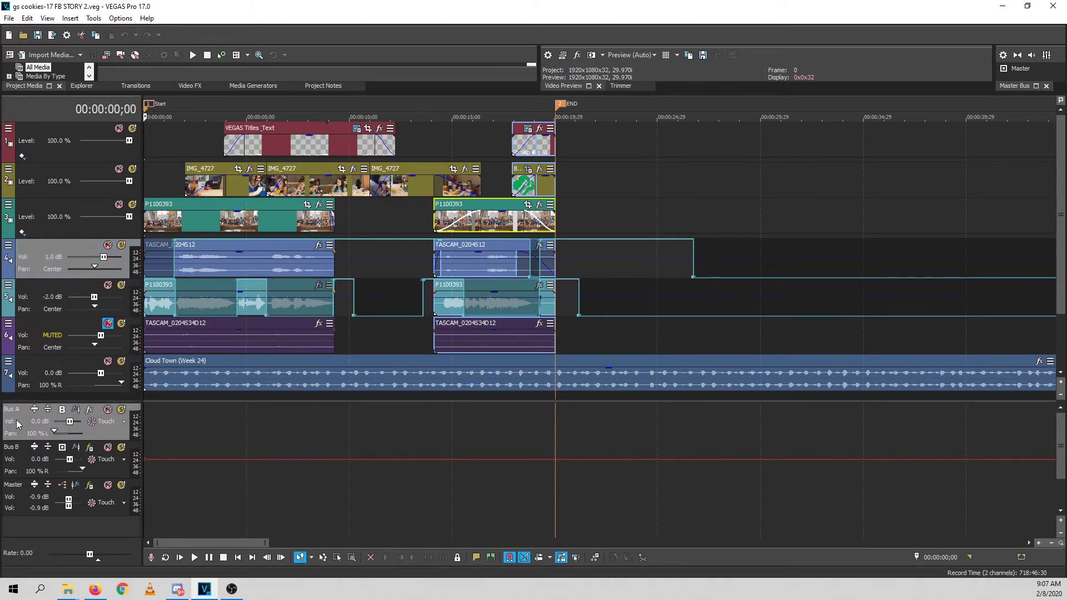
left_click(54, 431)
left_click(18, 462)
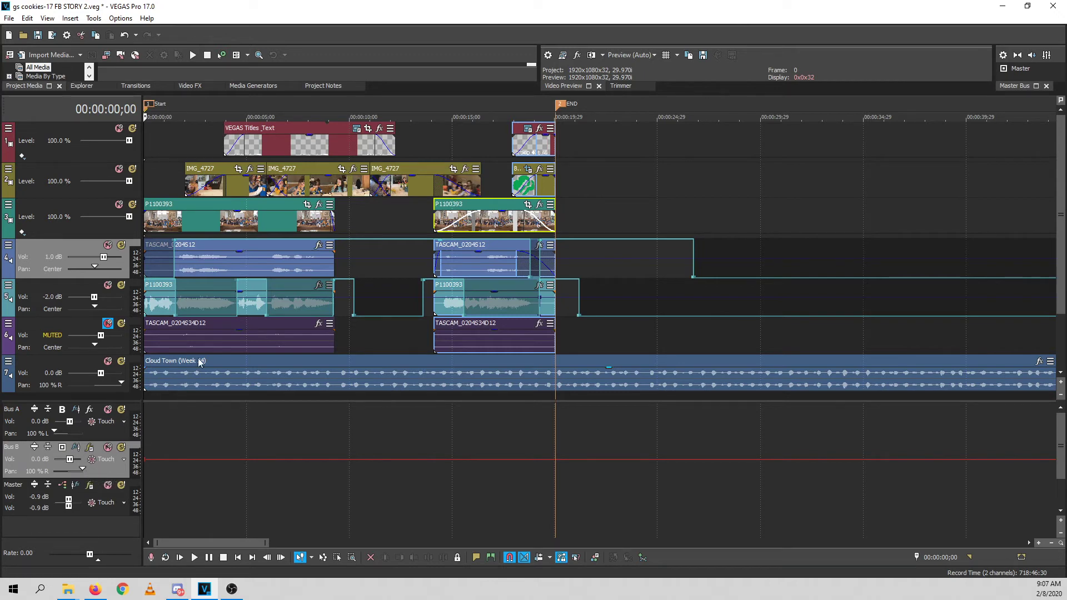
- Reset Bus B's pan to center, then drag it fully right to 100% R
double_click(70, 468)
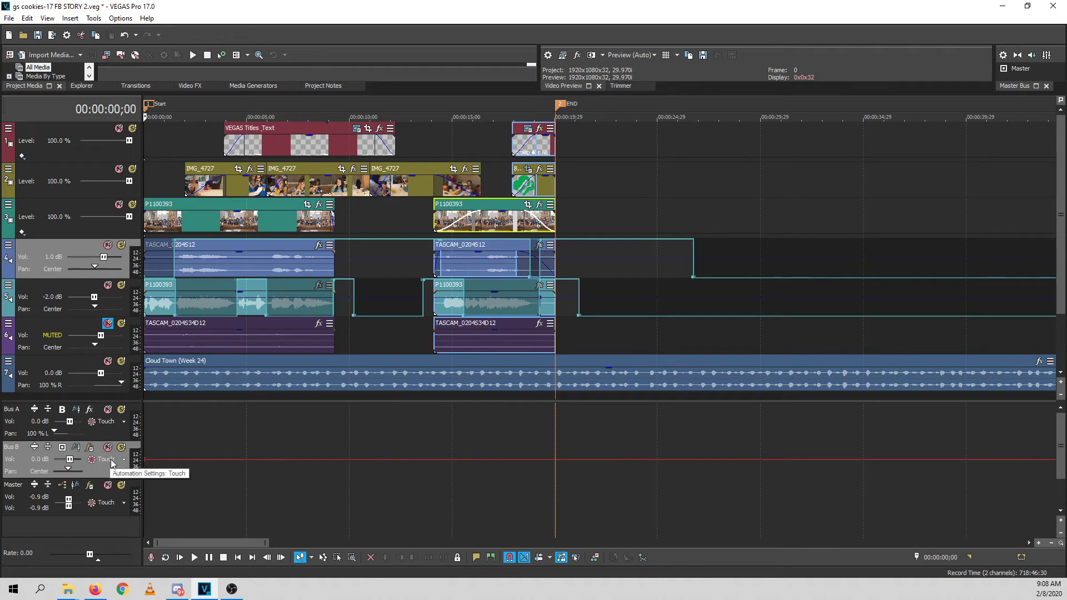
left_click_drag(69, 470, 111, 470)
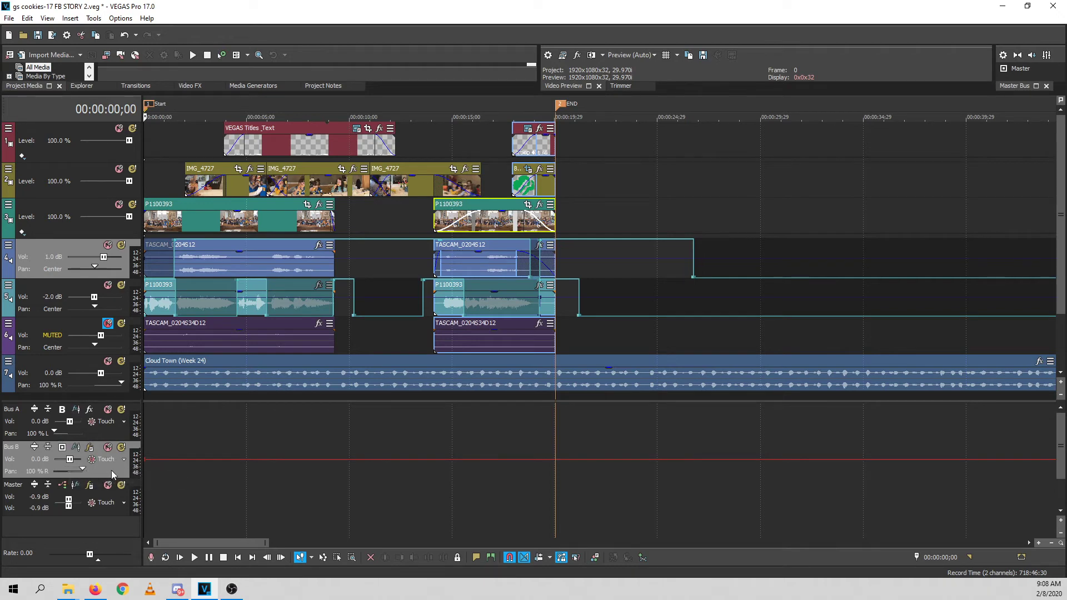
double_click(79, 470)
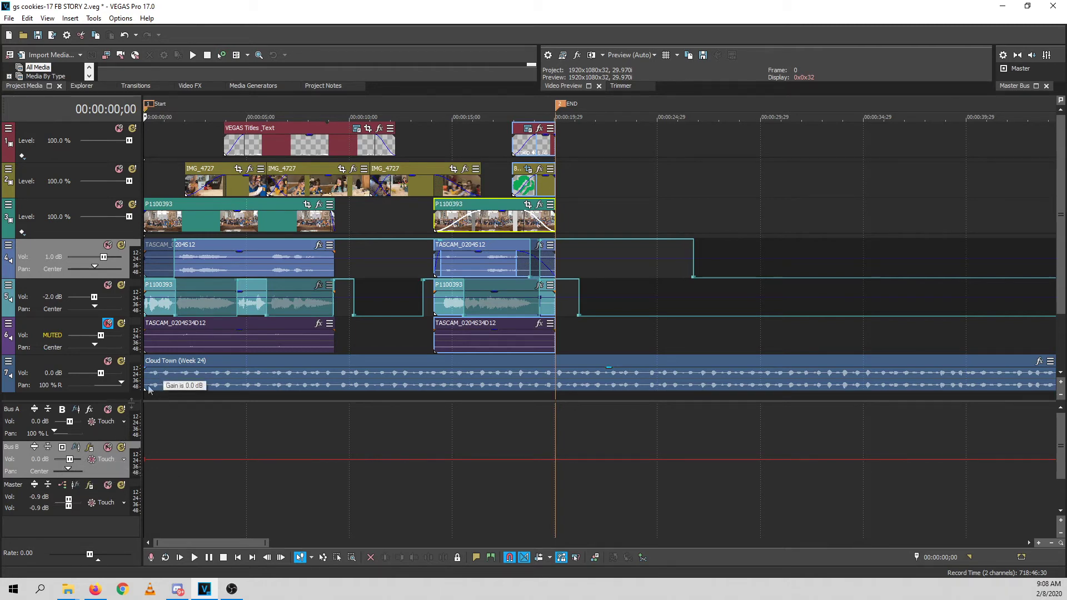
left_click_drag(68, 470, 100, 475)
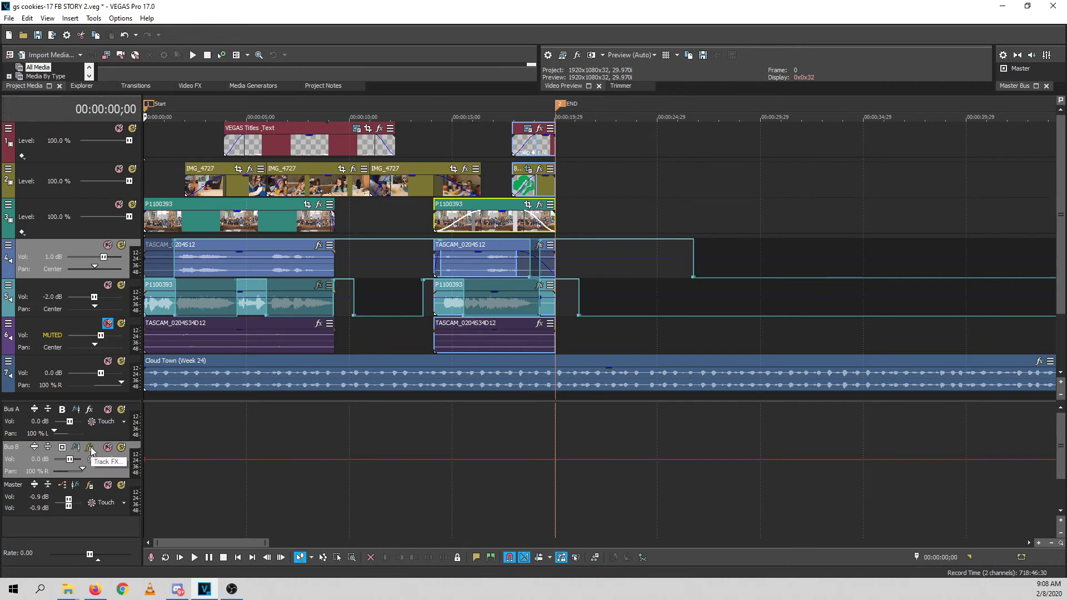
- Review Bus B's Wave Hammer Surround sidechain routing and compressor settings (-26.0 dB, 4.0:1, 1,000 ms)
left_click(91, 448)
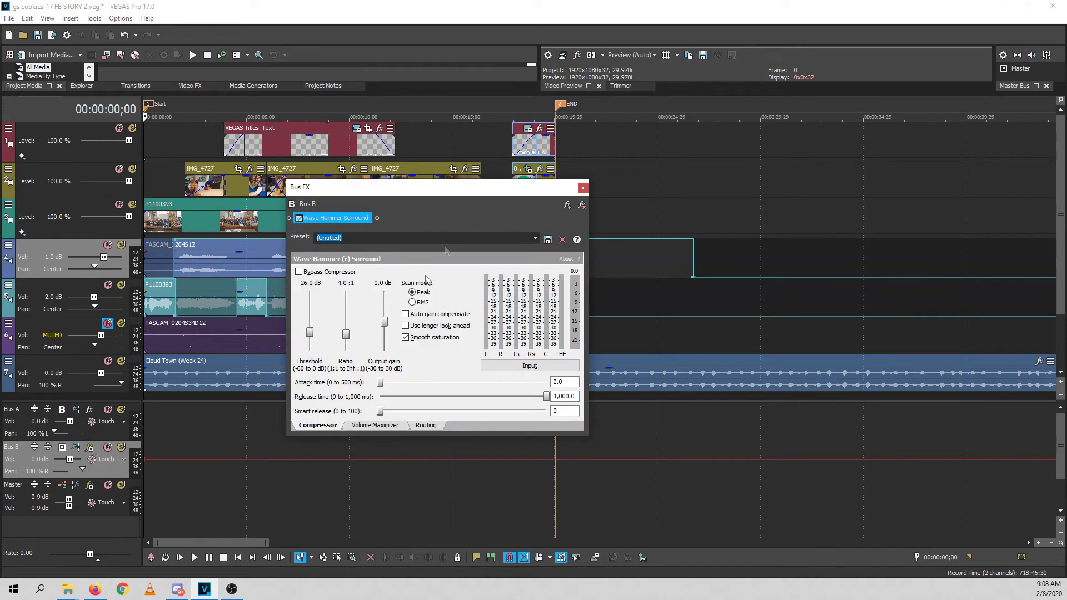
left_click(422, 426)
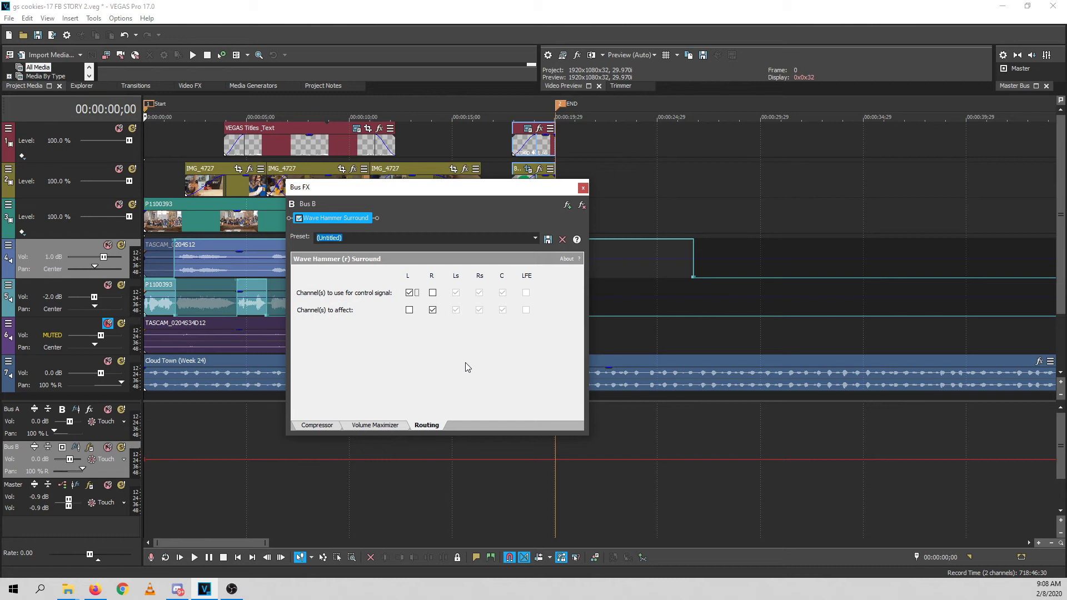
left_click(307, 426)
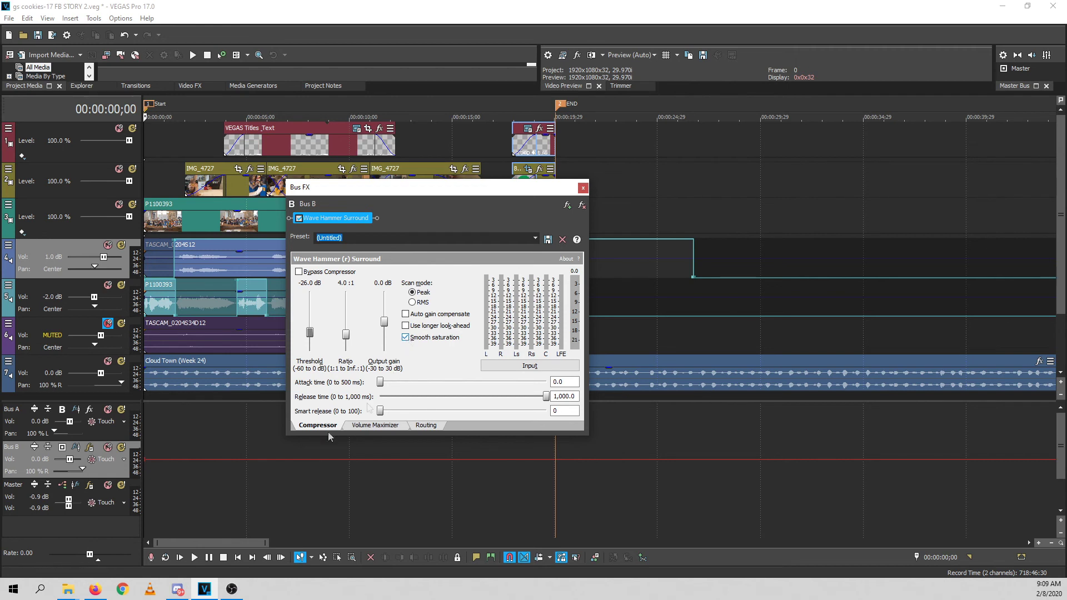
left_click(583, 188)
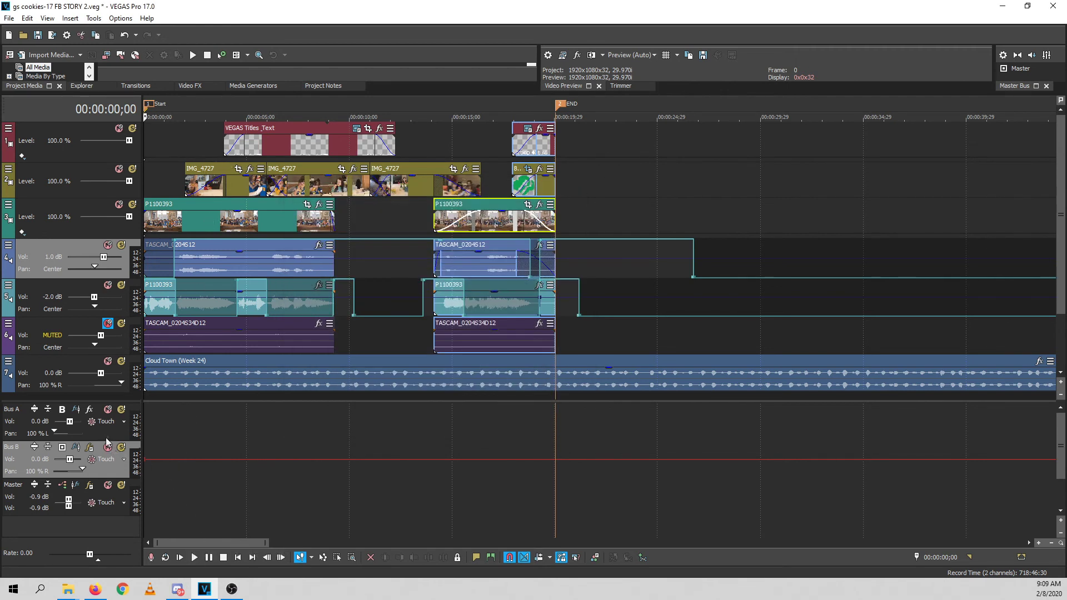
left_click(90, 448)
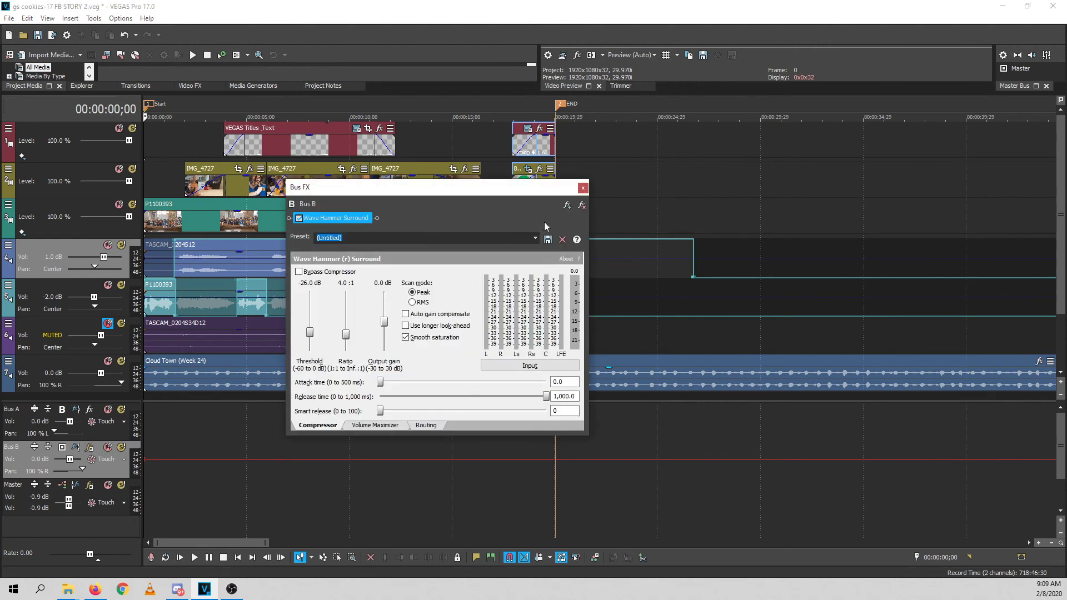
left_click(299, 218)
left_click(178, 104)
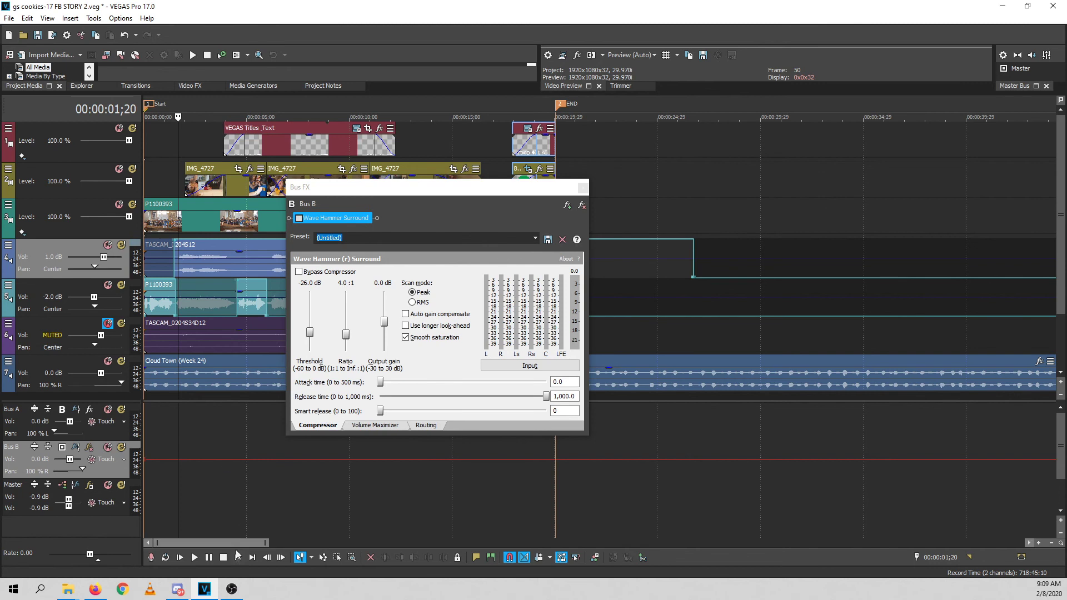
left_click(194, 557)
left_click(179, 105)
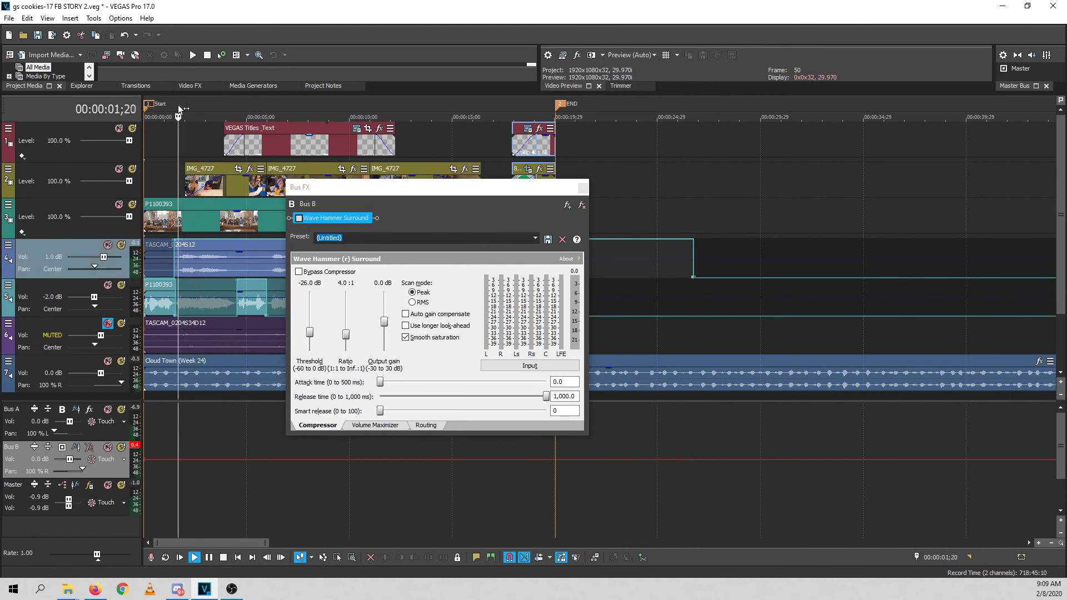
left_click(179, 105)
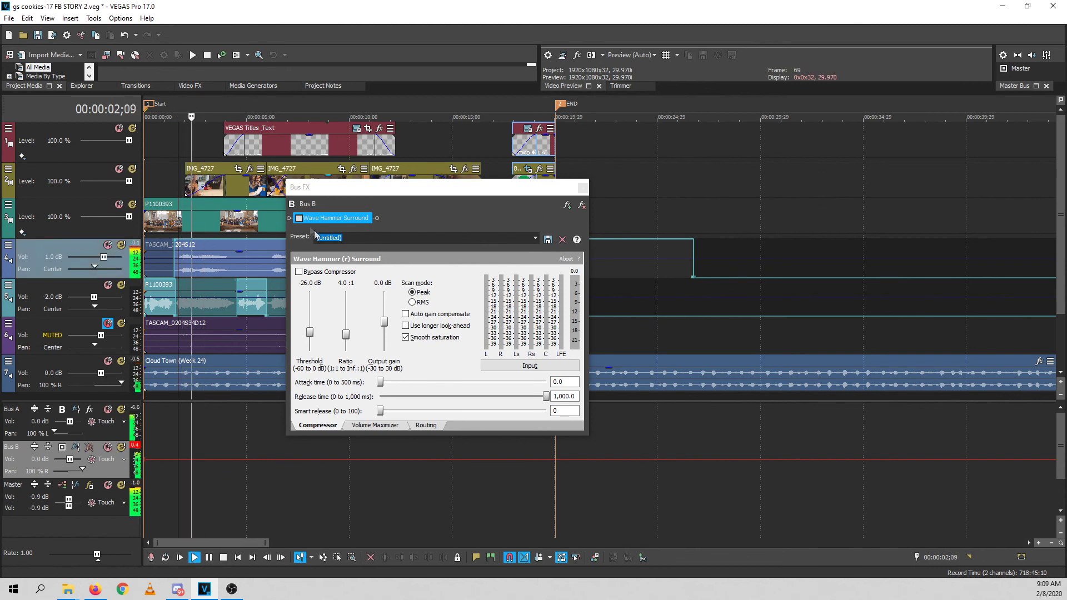
left_click(299, 218)
left_click(177, 105)
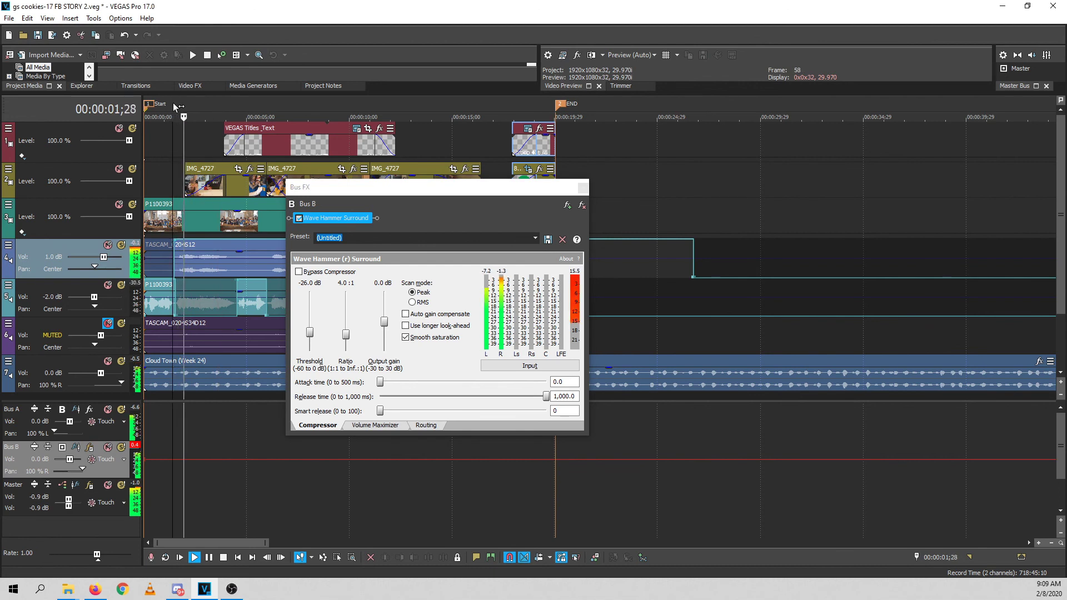
left_click(173, 105)
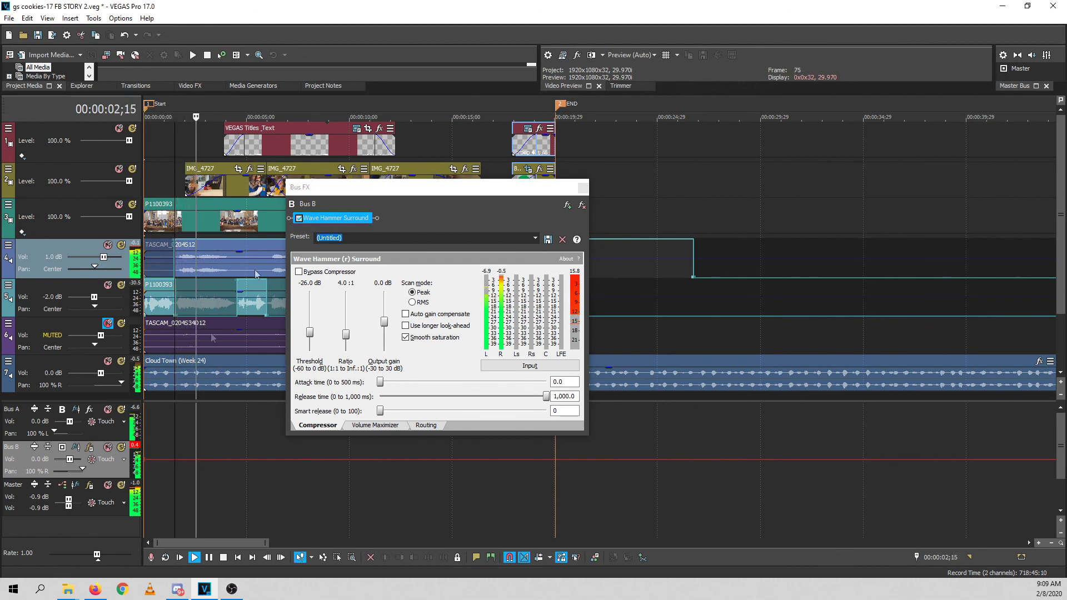
left_click(223, 559)
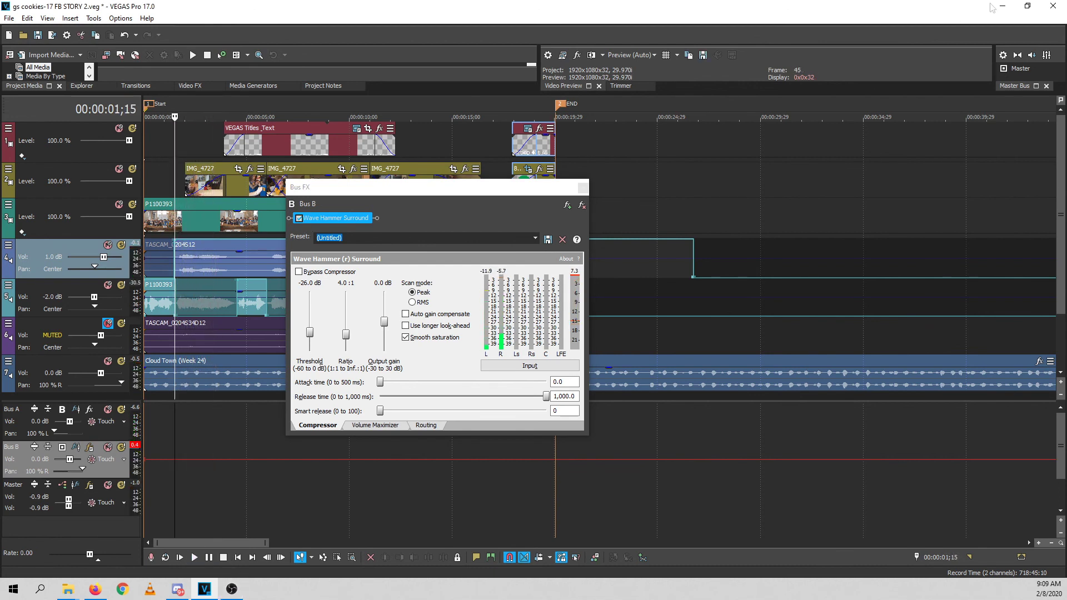
left_click(1017, 54)
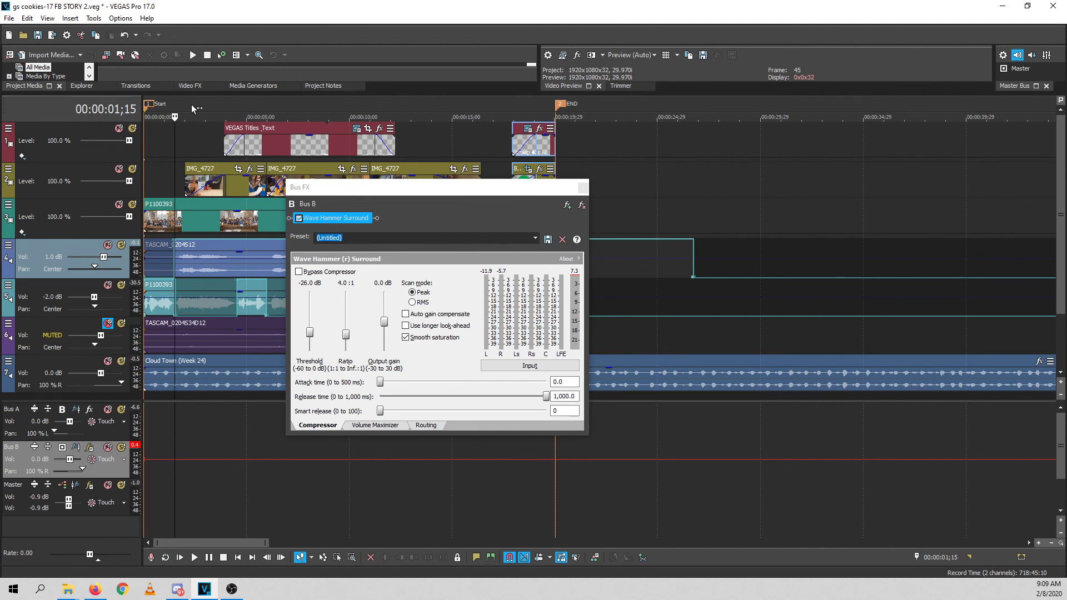
left_click(194, 558)
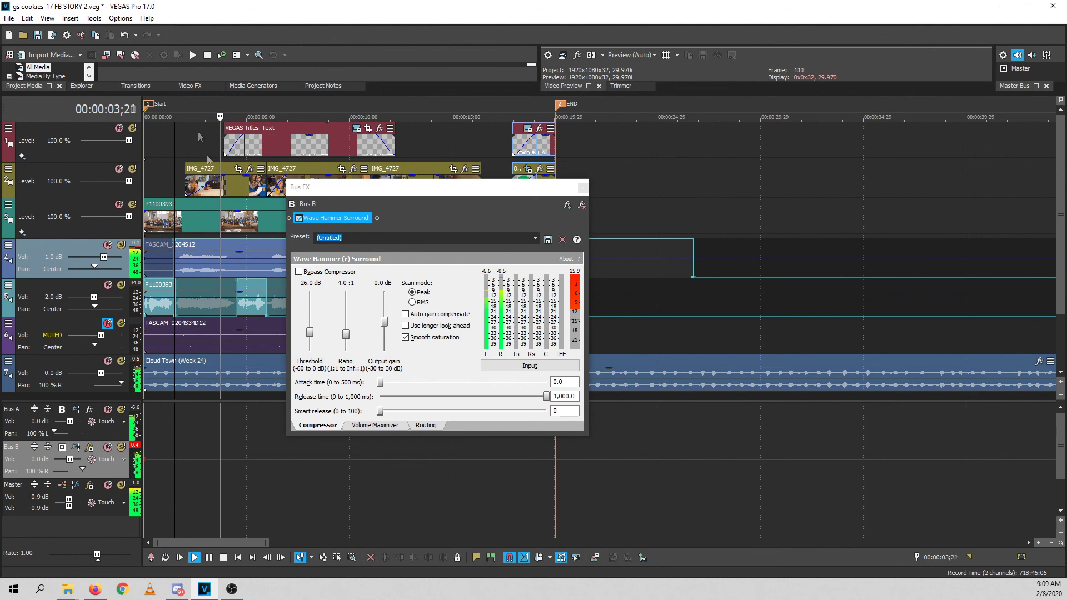
left_click(223, 557)
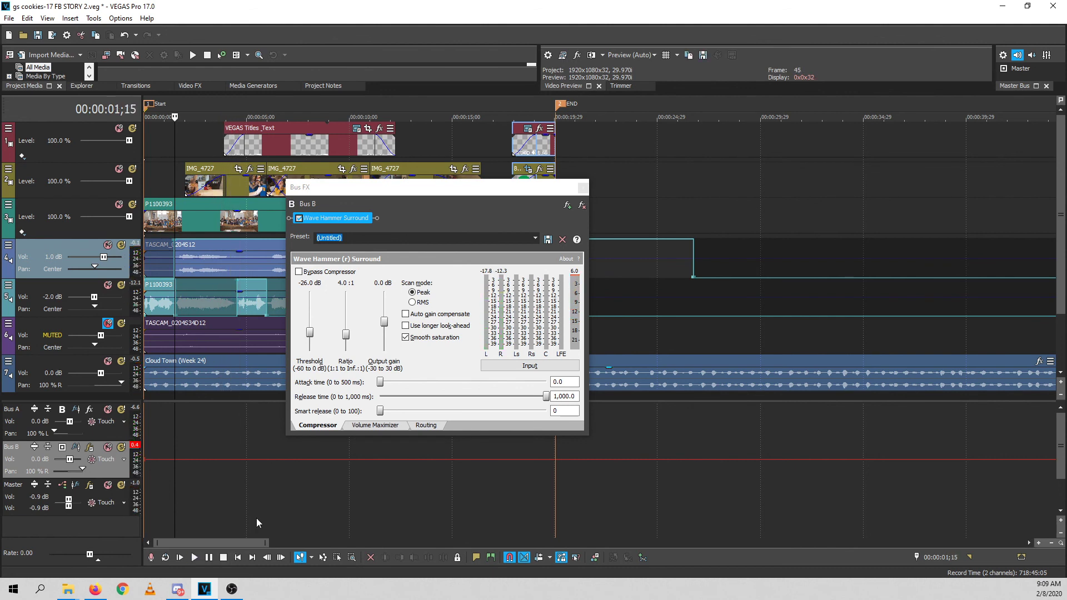